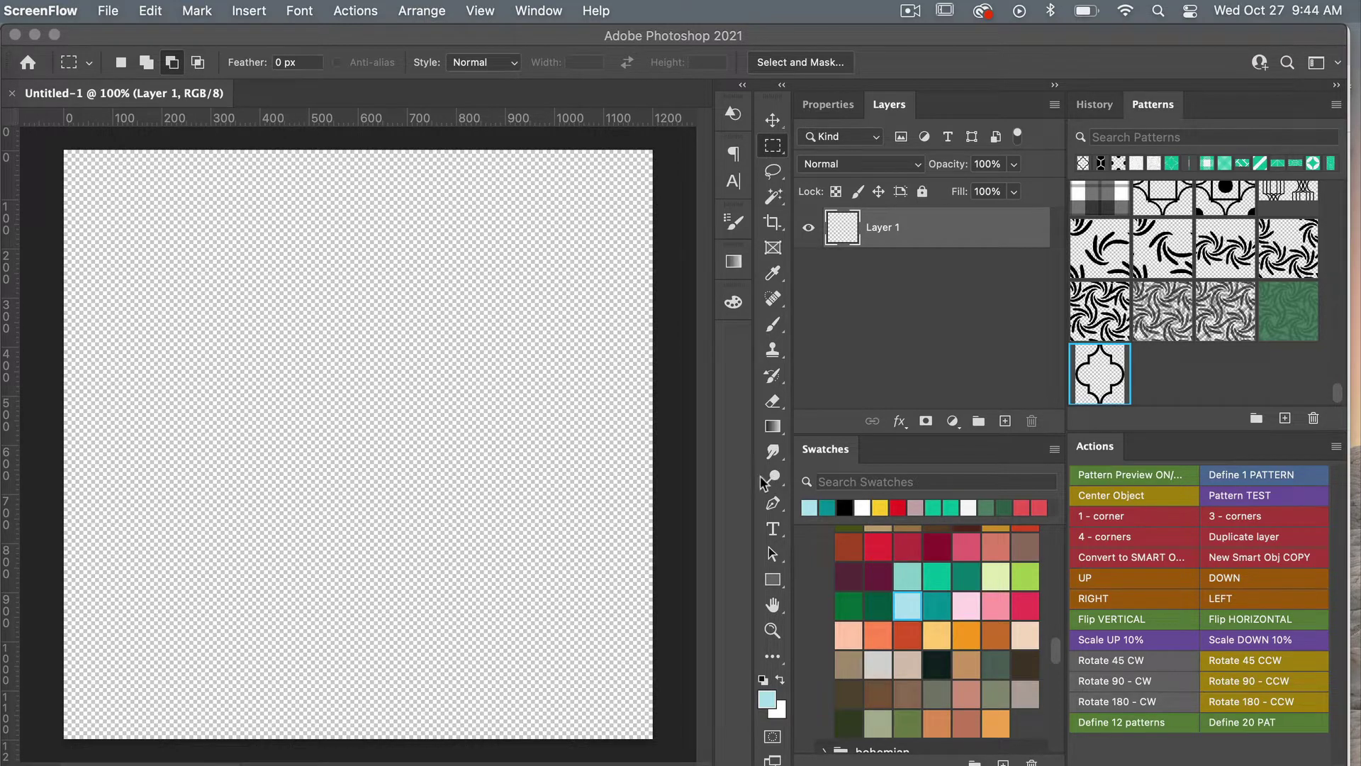
Step: Bring Photoshop forward and show the Actions panel from the Window menu
click(670, 285)
key(v)
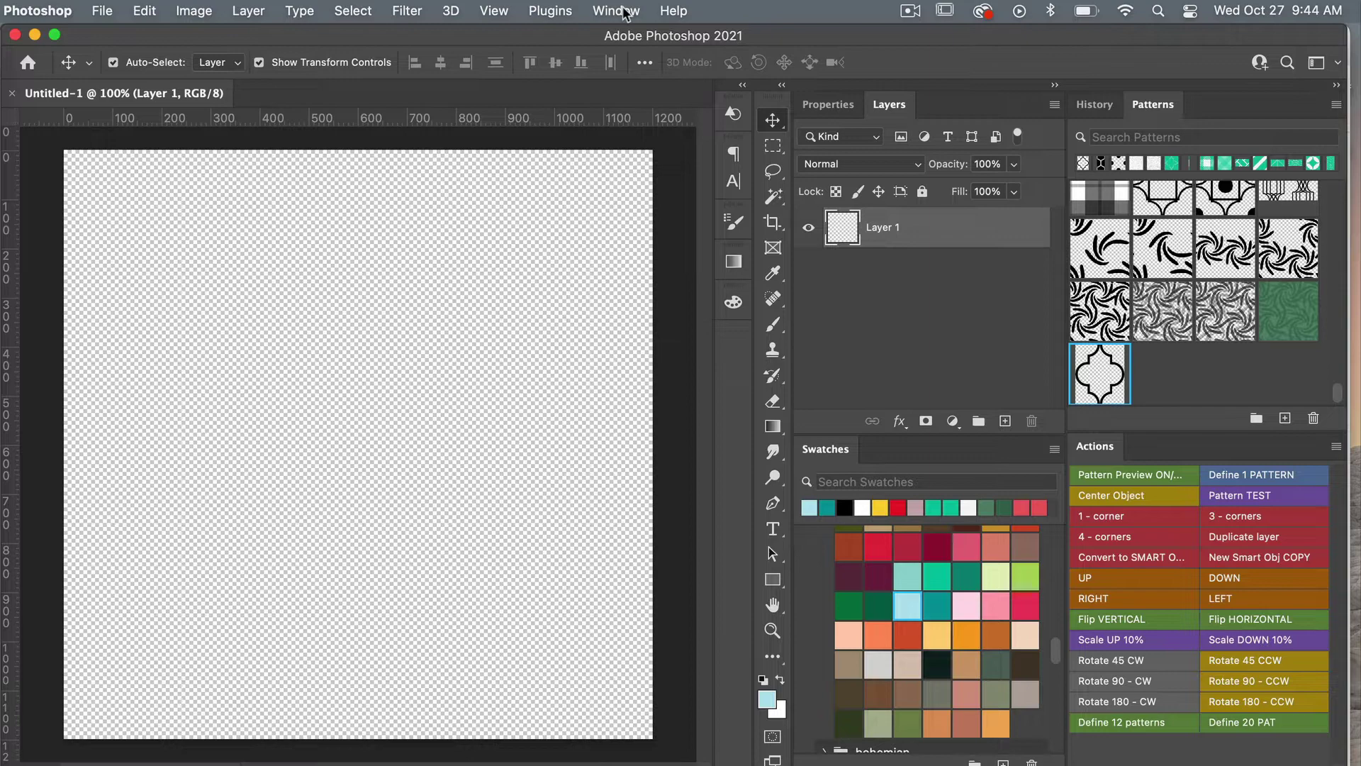
click(616, 11)
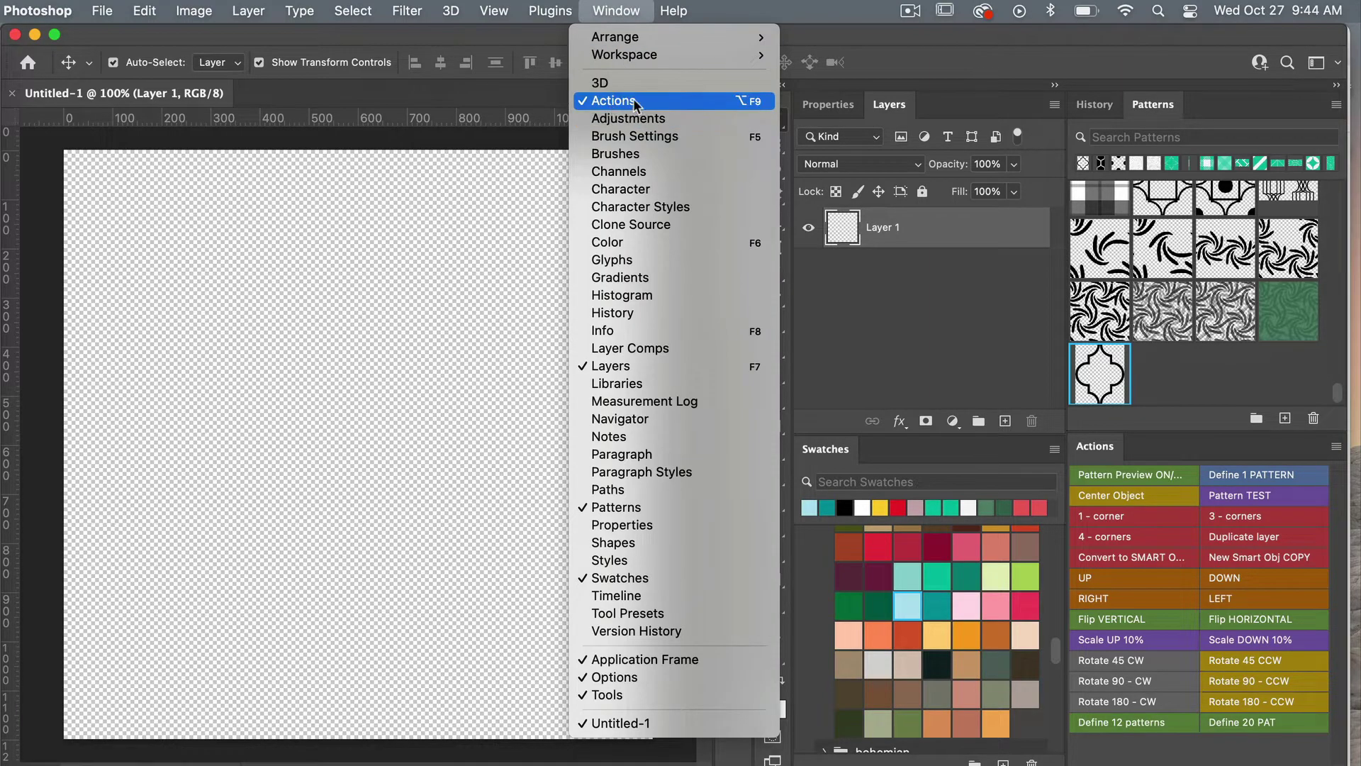
click(913, 58)
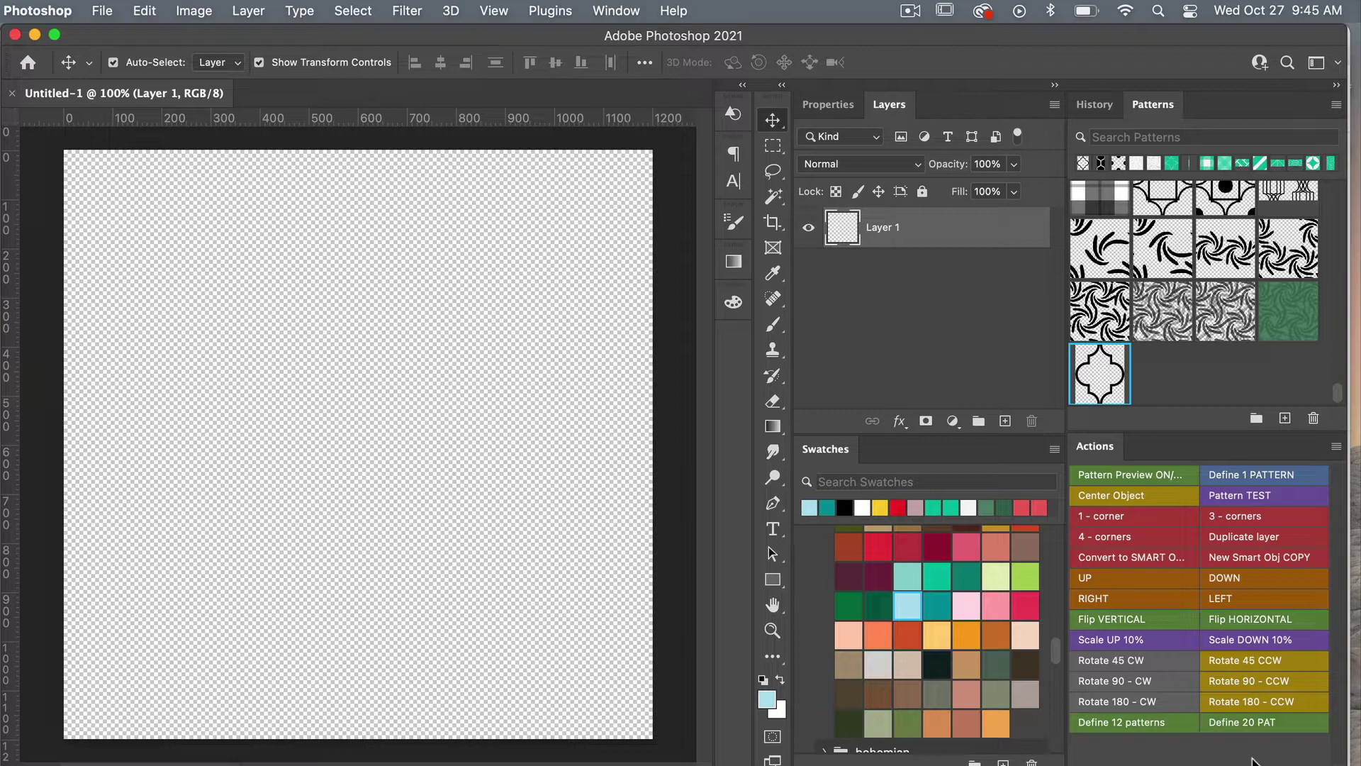
Step: Turn off Button Mode in the Actions panel menu and select the Pattern Design set
click(1337, 448)
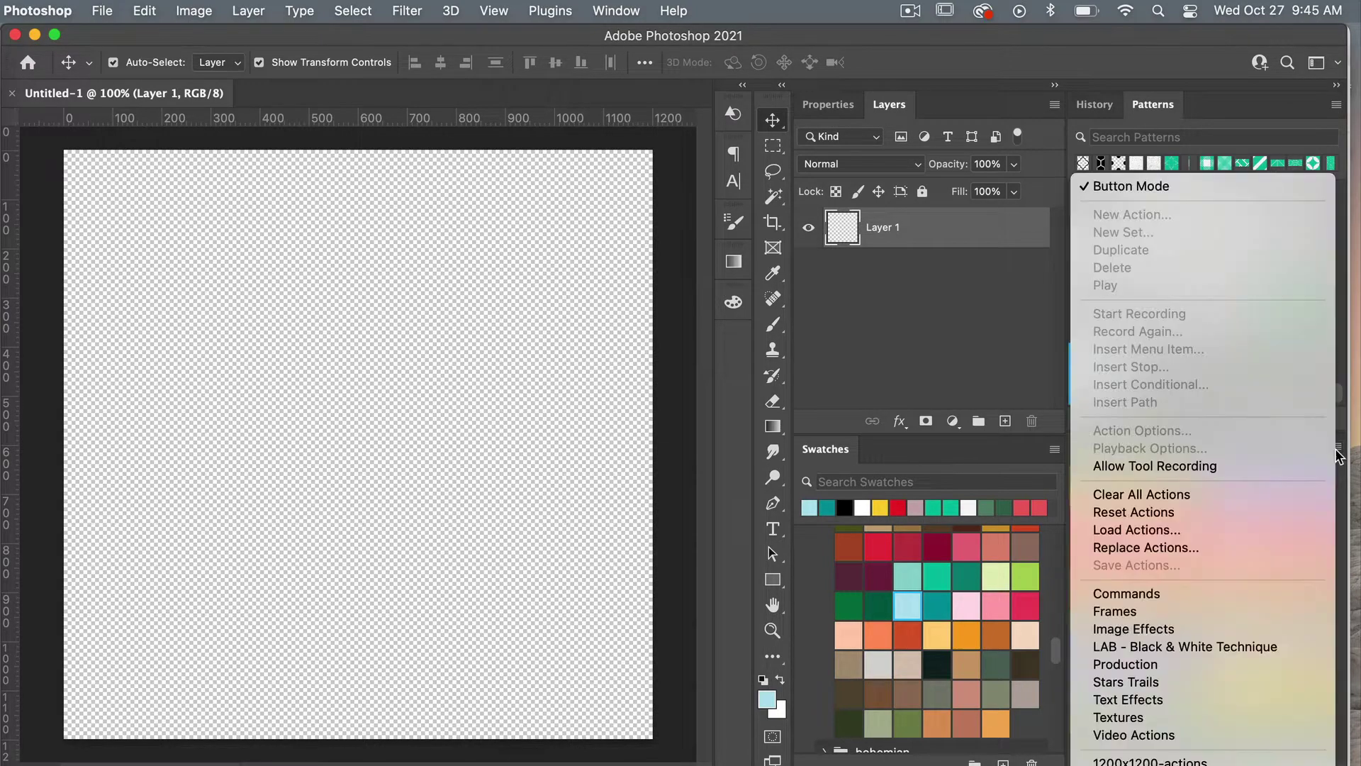
click(1183, 188)
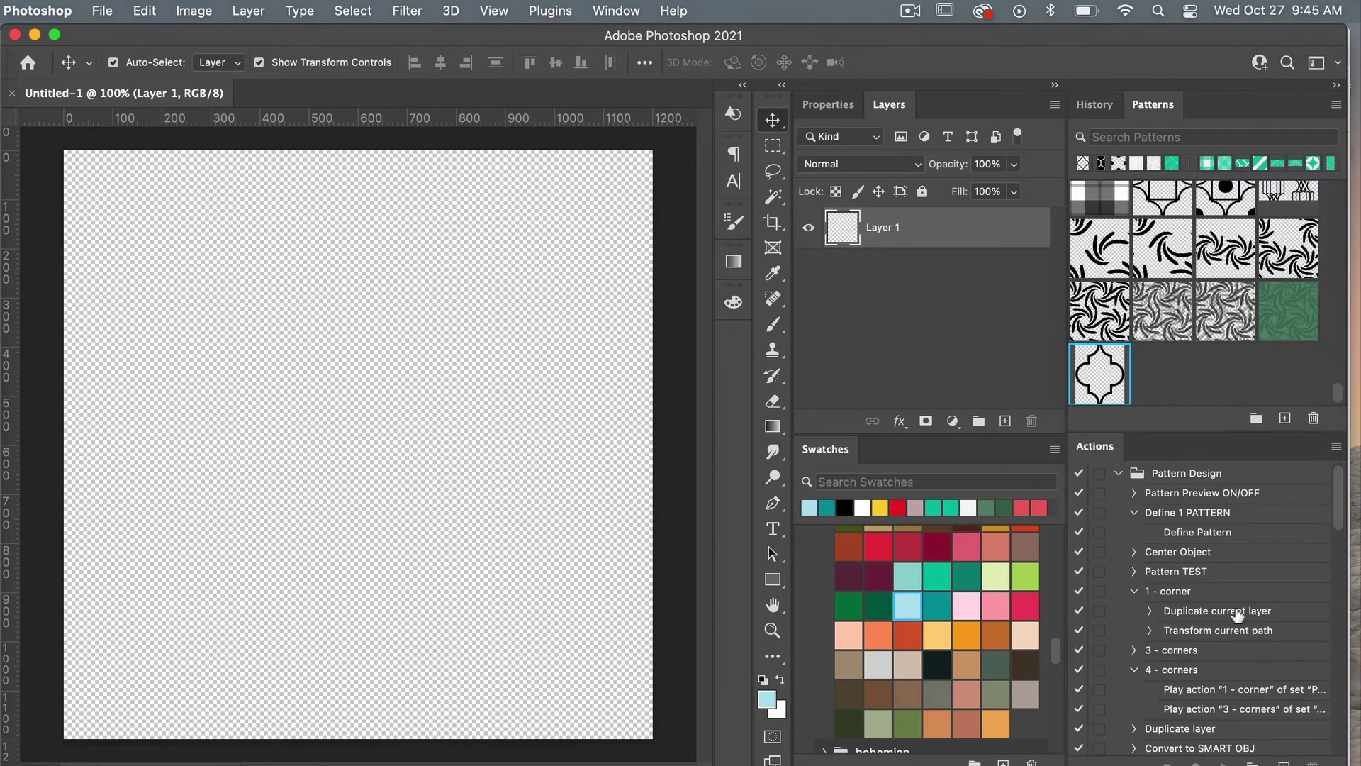
scroll(1237, 614, down, 2)
scroll(1237, 615, down, 5)
scroll(1236, 615, down, 5)
scroll(1237, 615, down, 5)
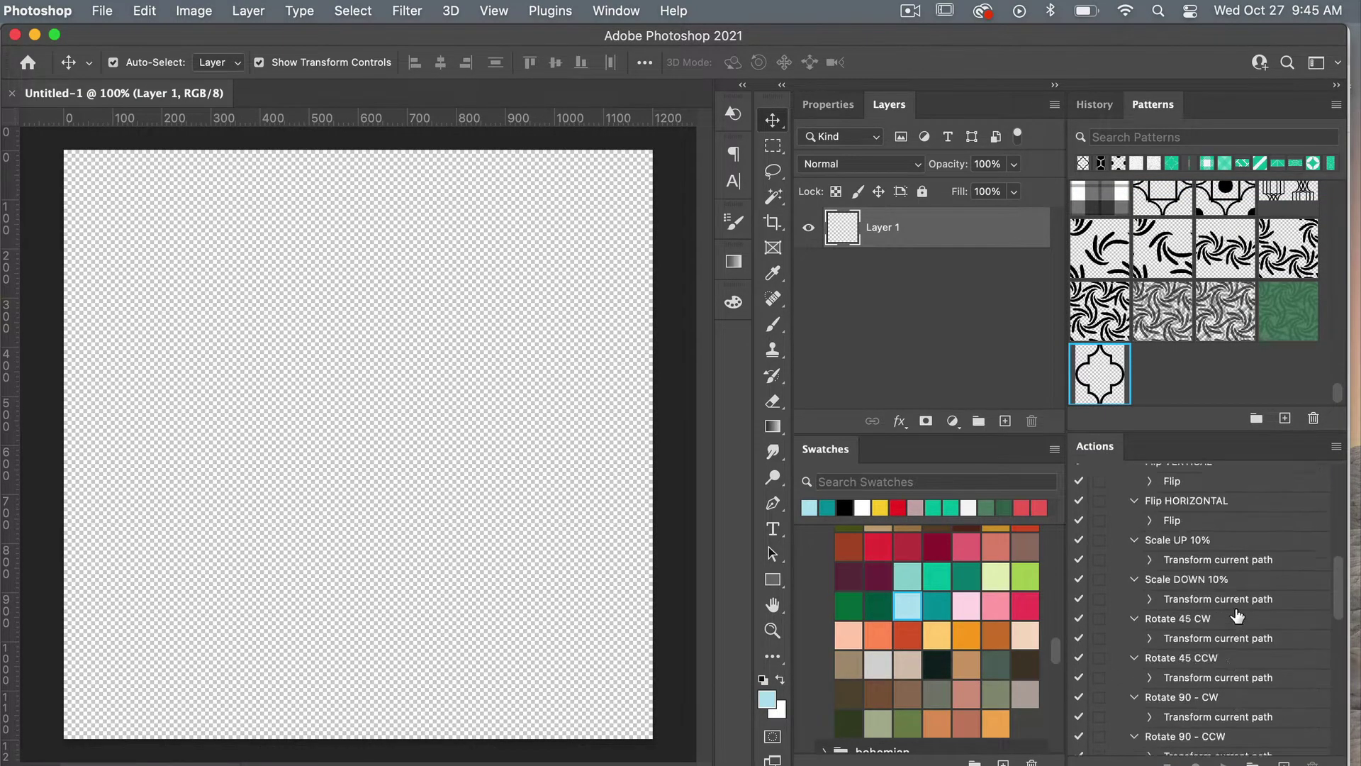
scroll(1236, 615, up, 15)
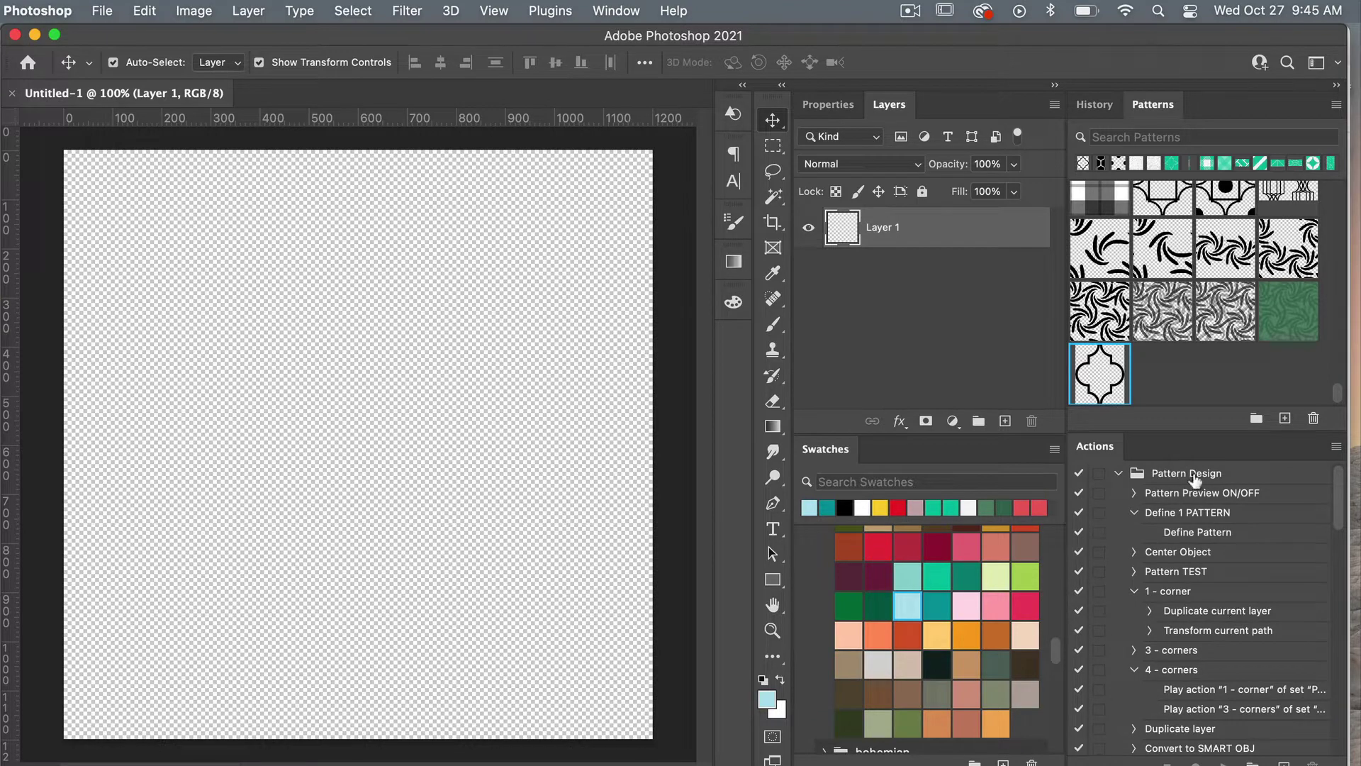
click(1191, 479)
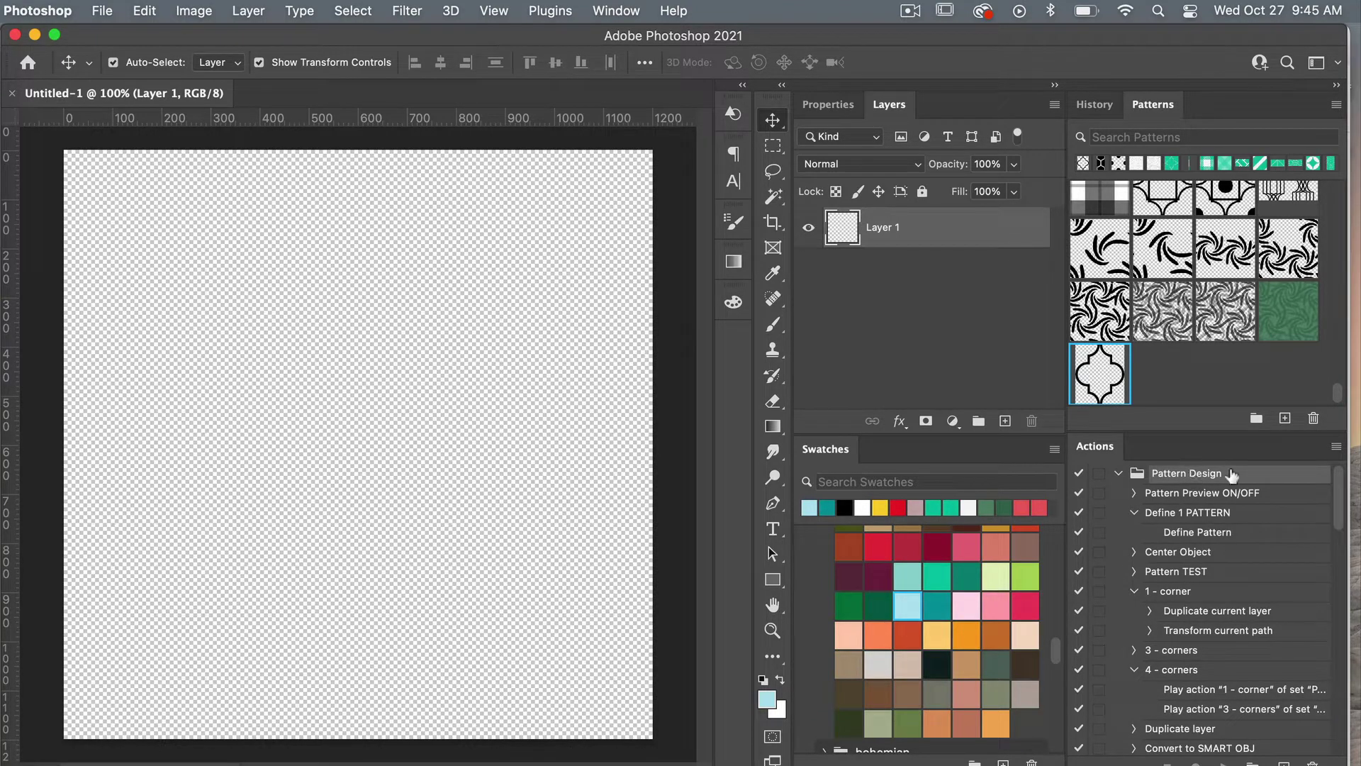
Step: Save the Pattern Design set as Pattern-Design.atn in the Presets > Actions folder
click(1336, 447)
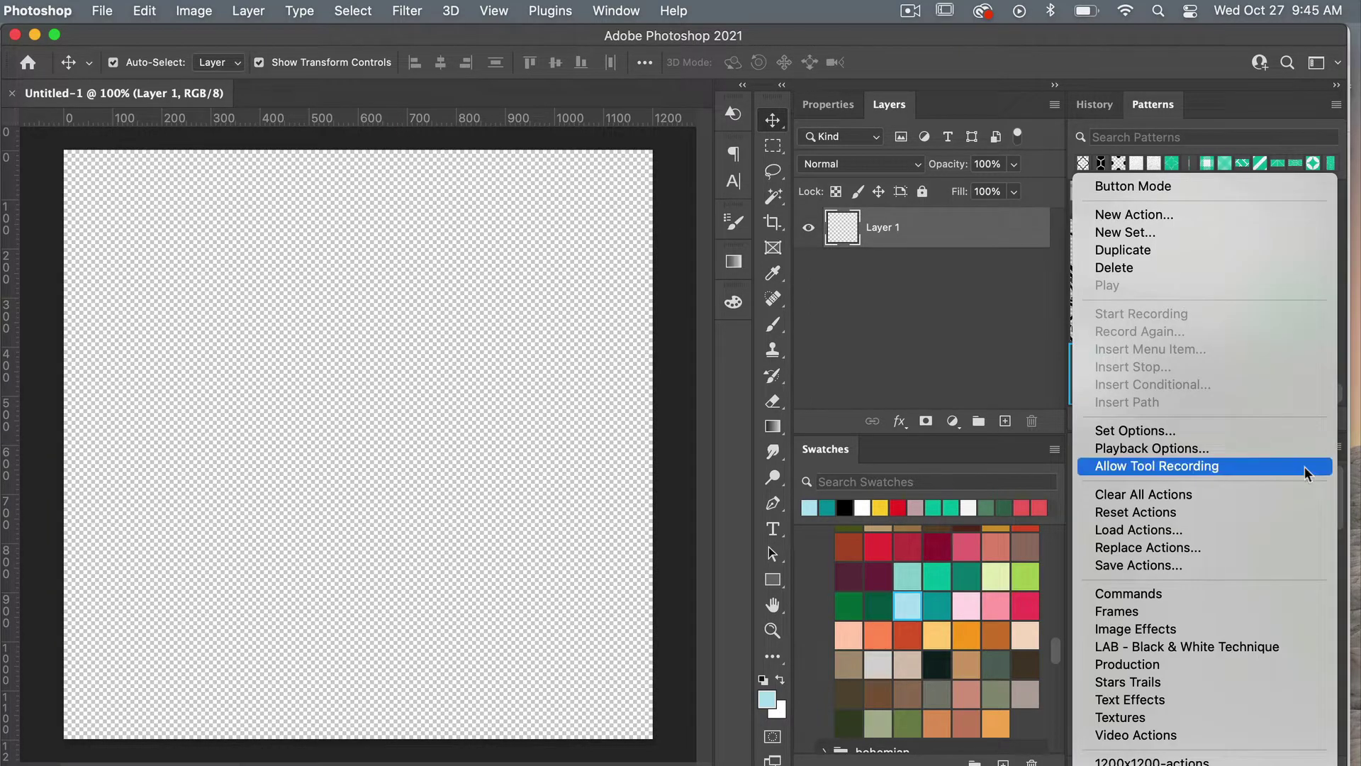
click(1154, 576)
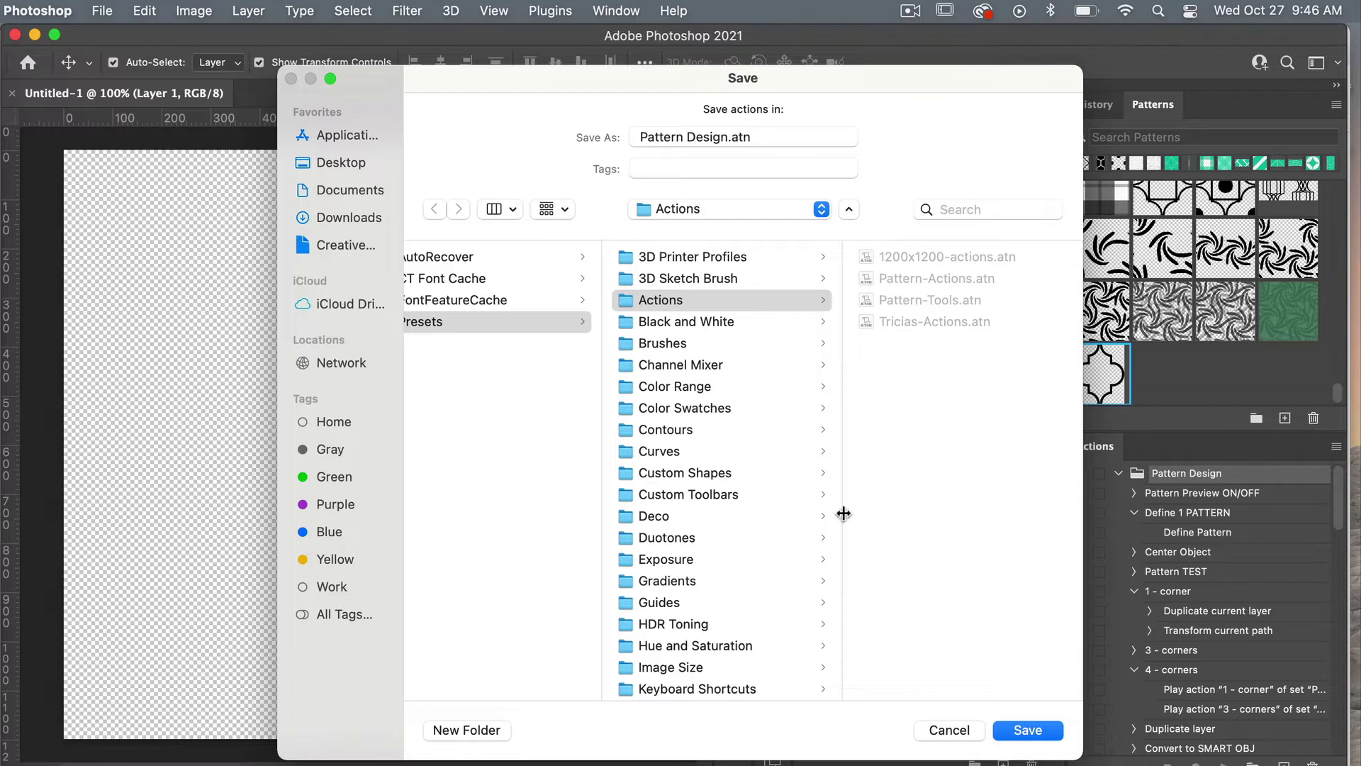
click(970, 444)
text(-)
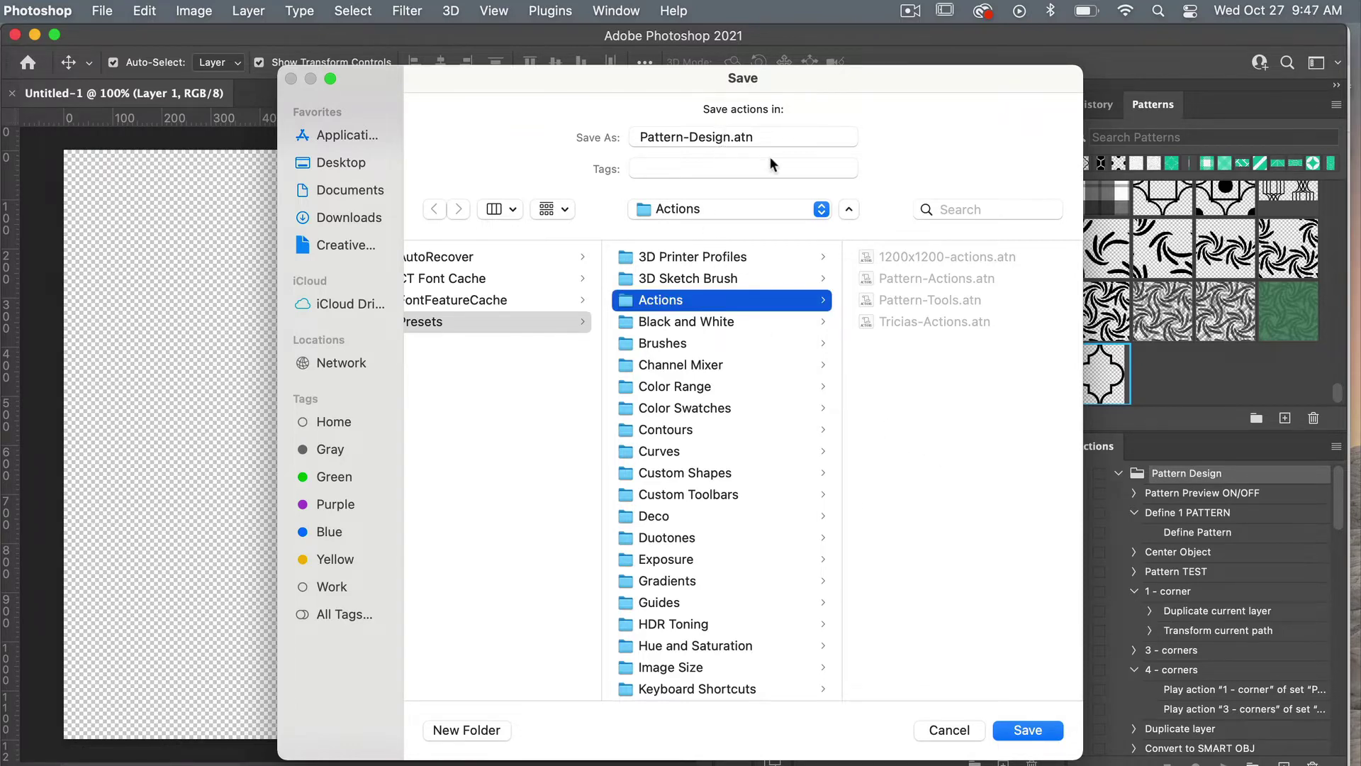
click(1028, 730)
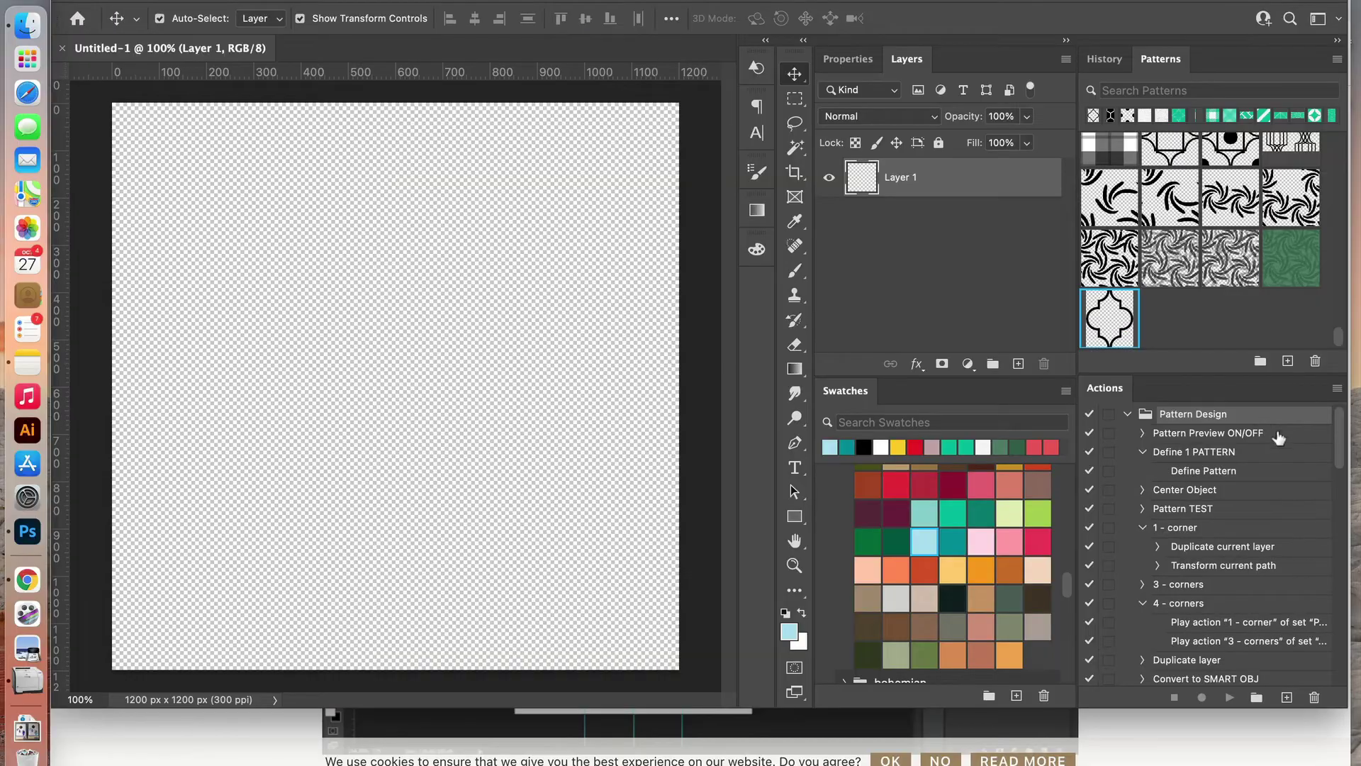
Step: Reopen the Actions panel menu to find Pattern-Design among the loadable action sets
click(1337, 389)
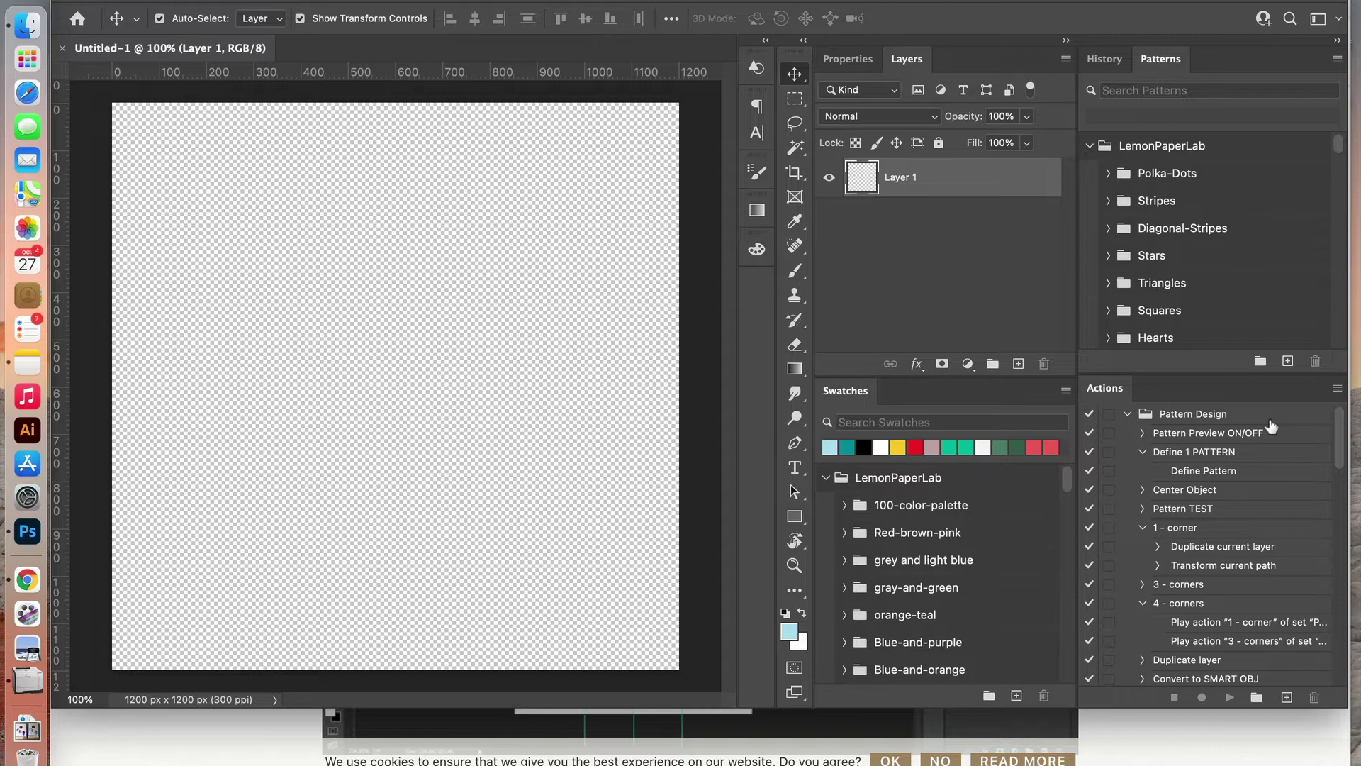
click(1338, 389)
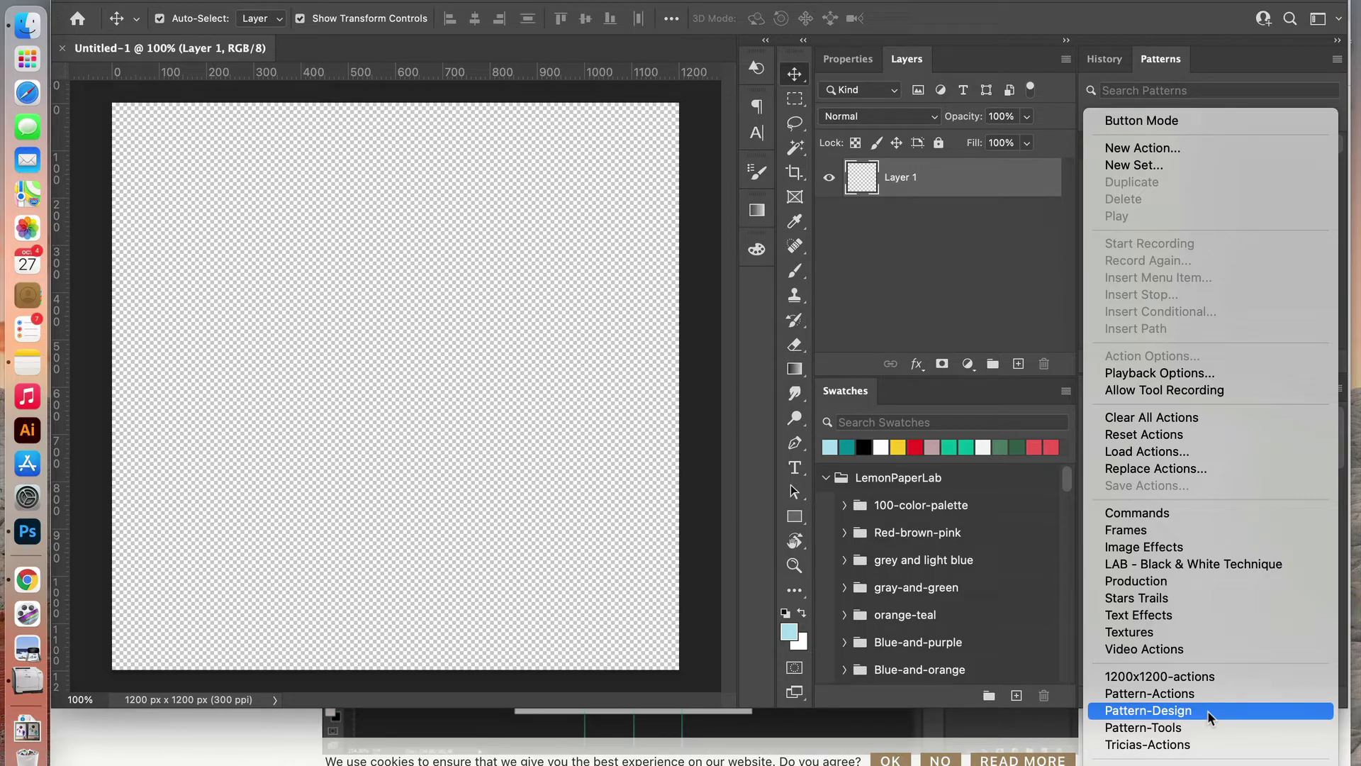
Step: Load Pattern-Design, collapse both Pattern Design sets, and delete the duplicate set
click(1205, 716)
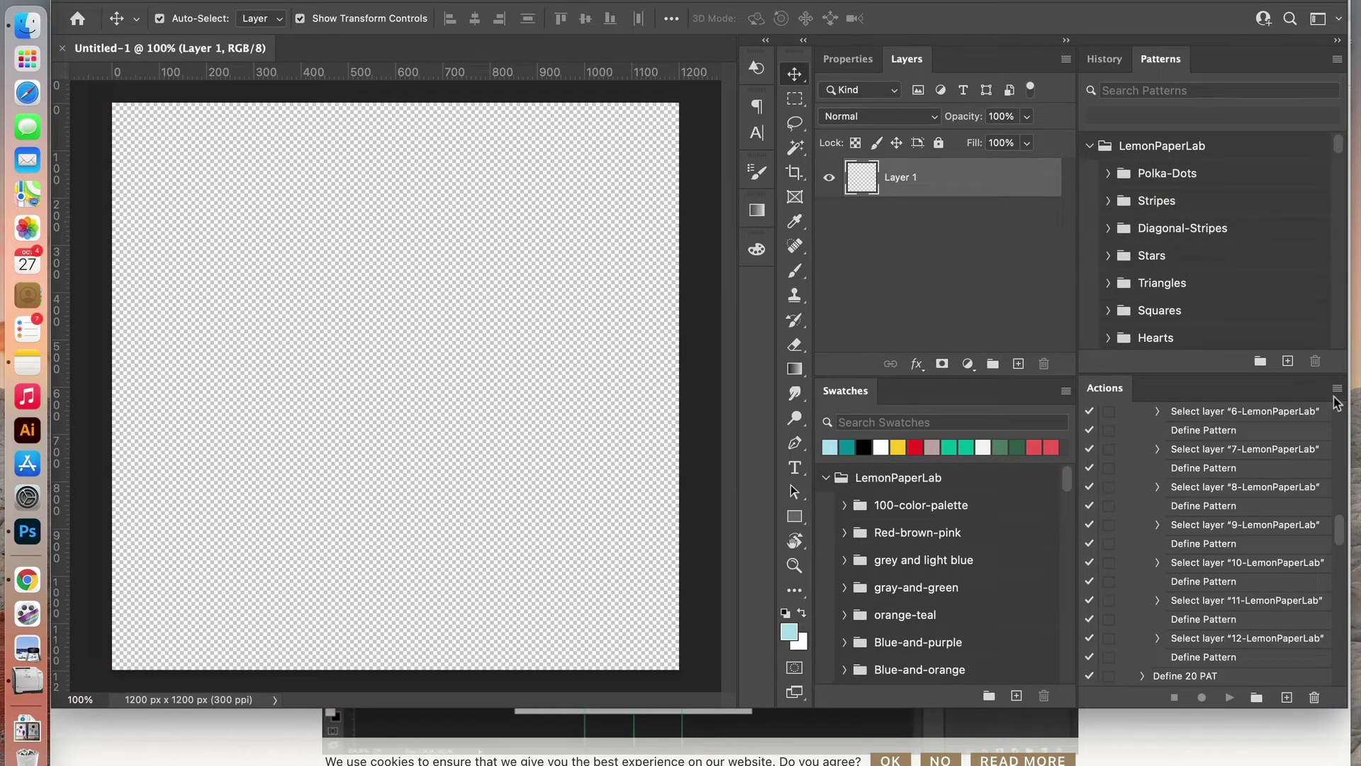
scroll(1268, 497, up, 10)
scroll(1269, 498, up, 10)
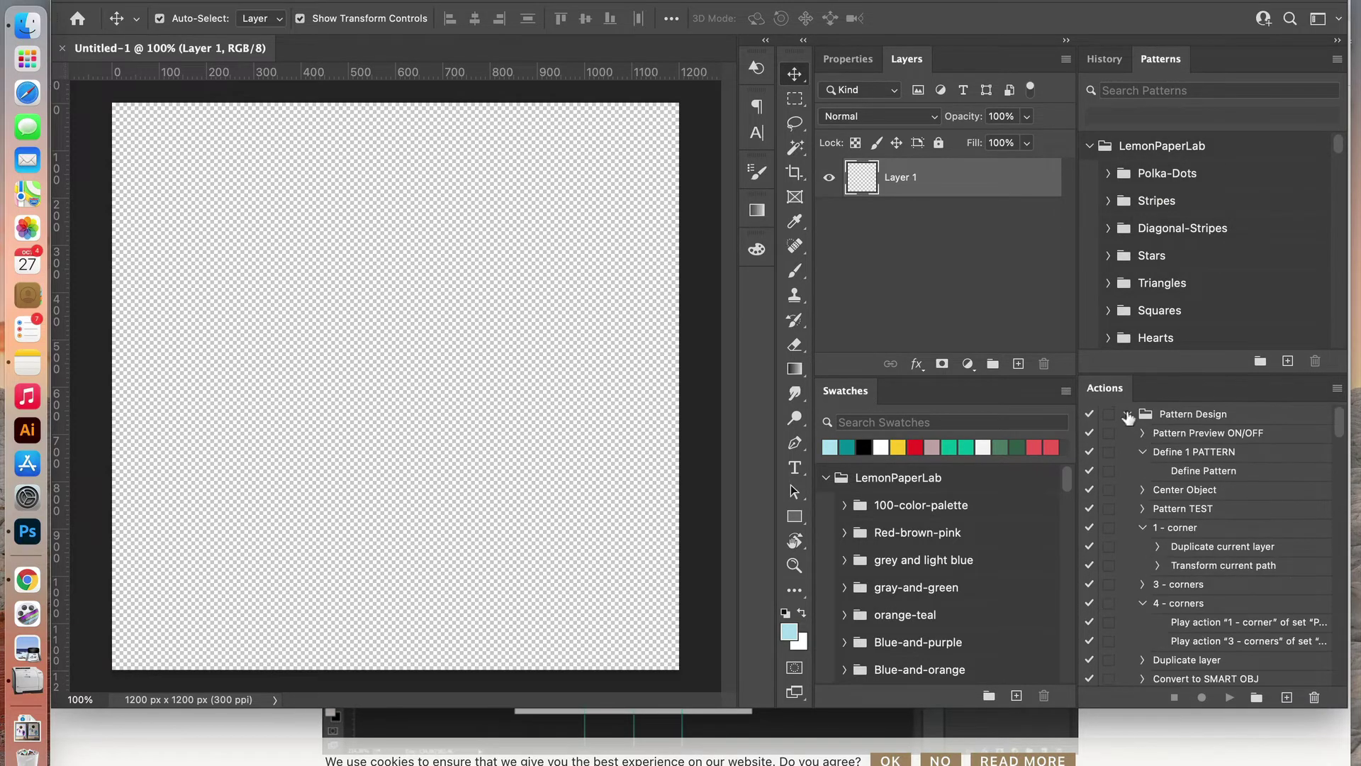
click(1127, 414)
click(1127, 433)
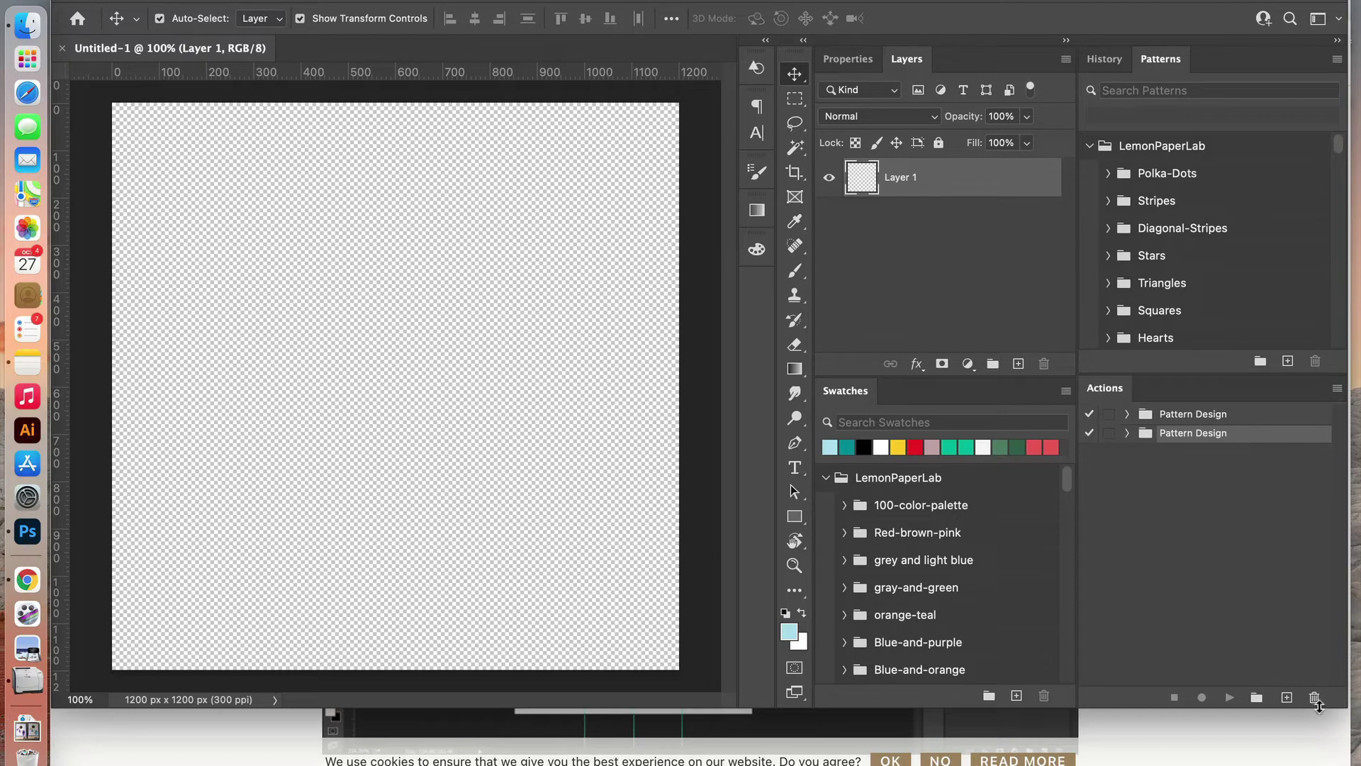
click(1315, 699)
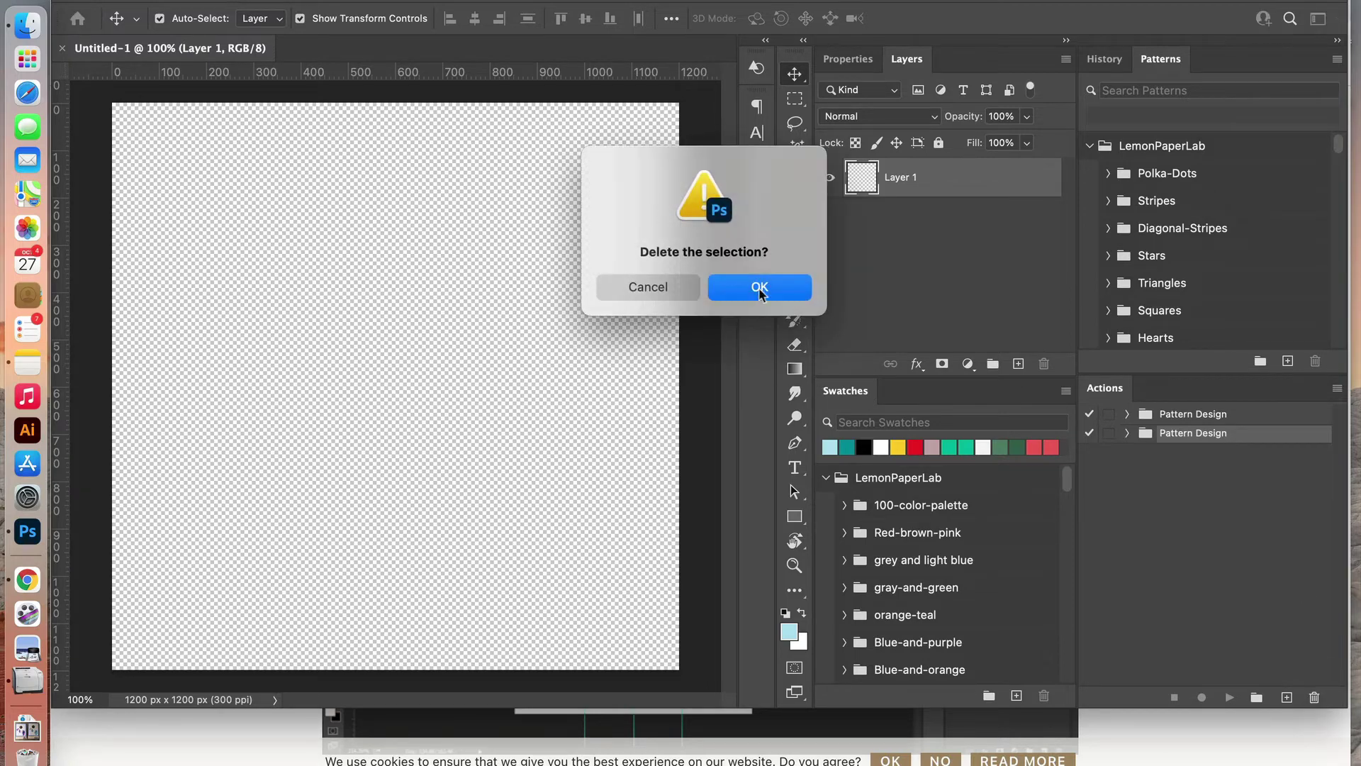
click(760, 287)
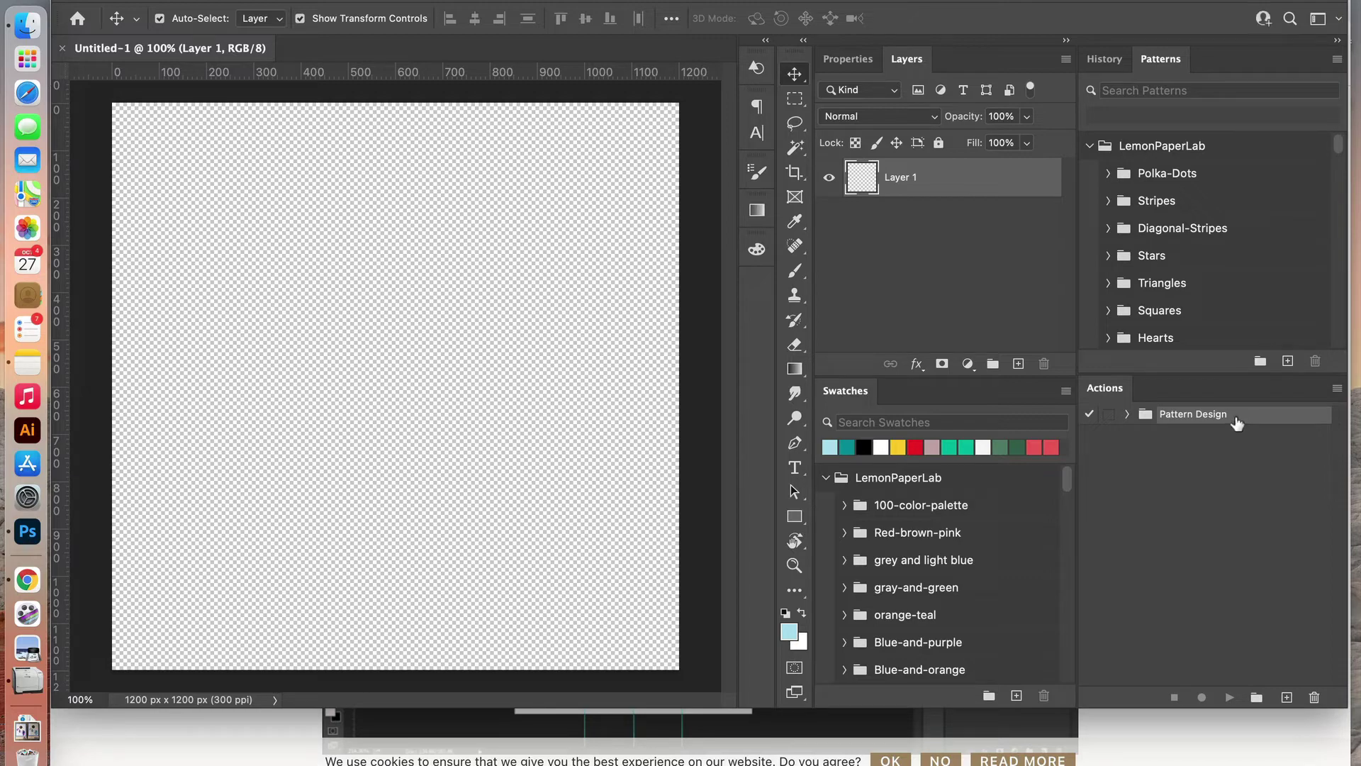
Step: Save the Pattern Design set as Pattern-Design-2.atn in Documents > Photoshop-Actions
click(1337, 390)
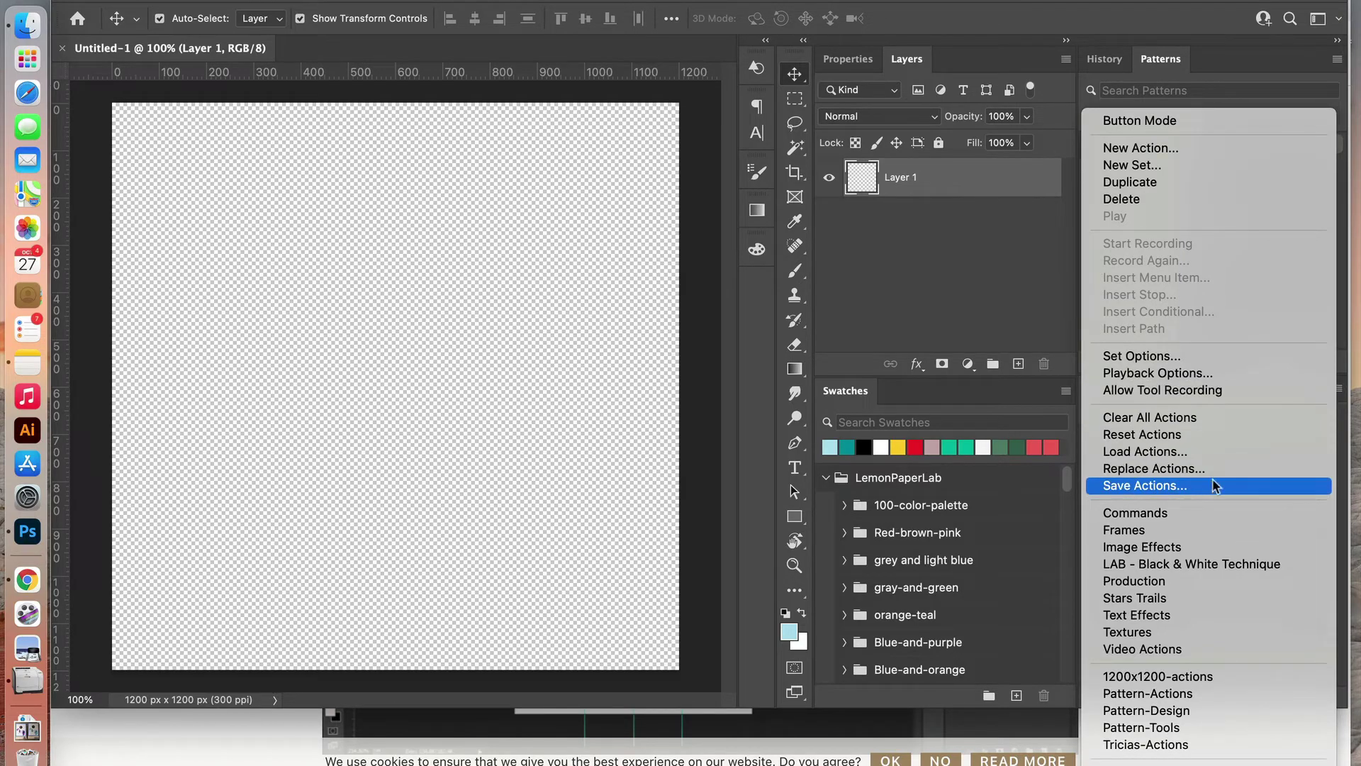
click(1196, 487)
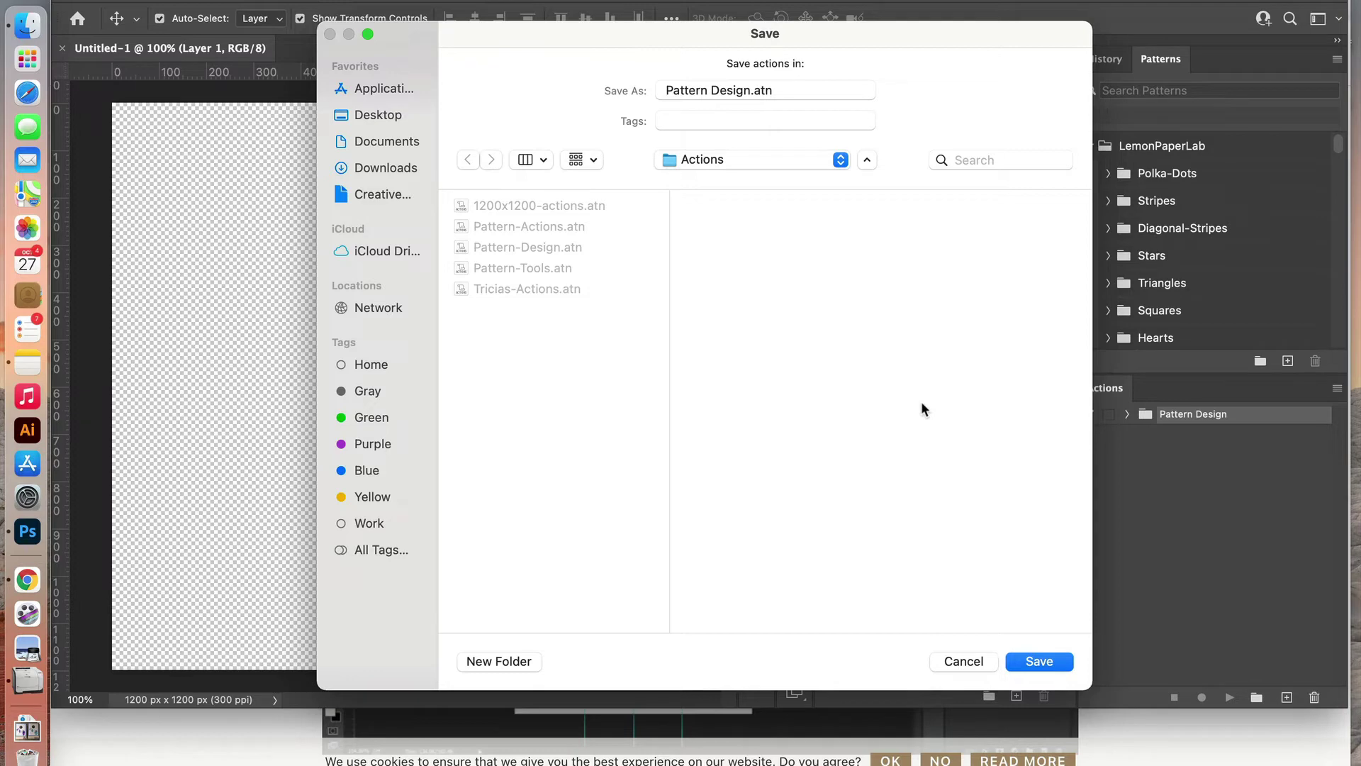
click(385, 141)
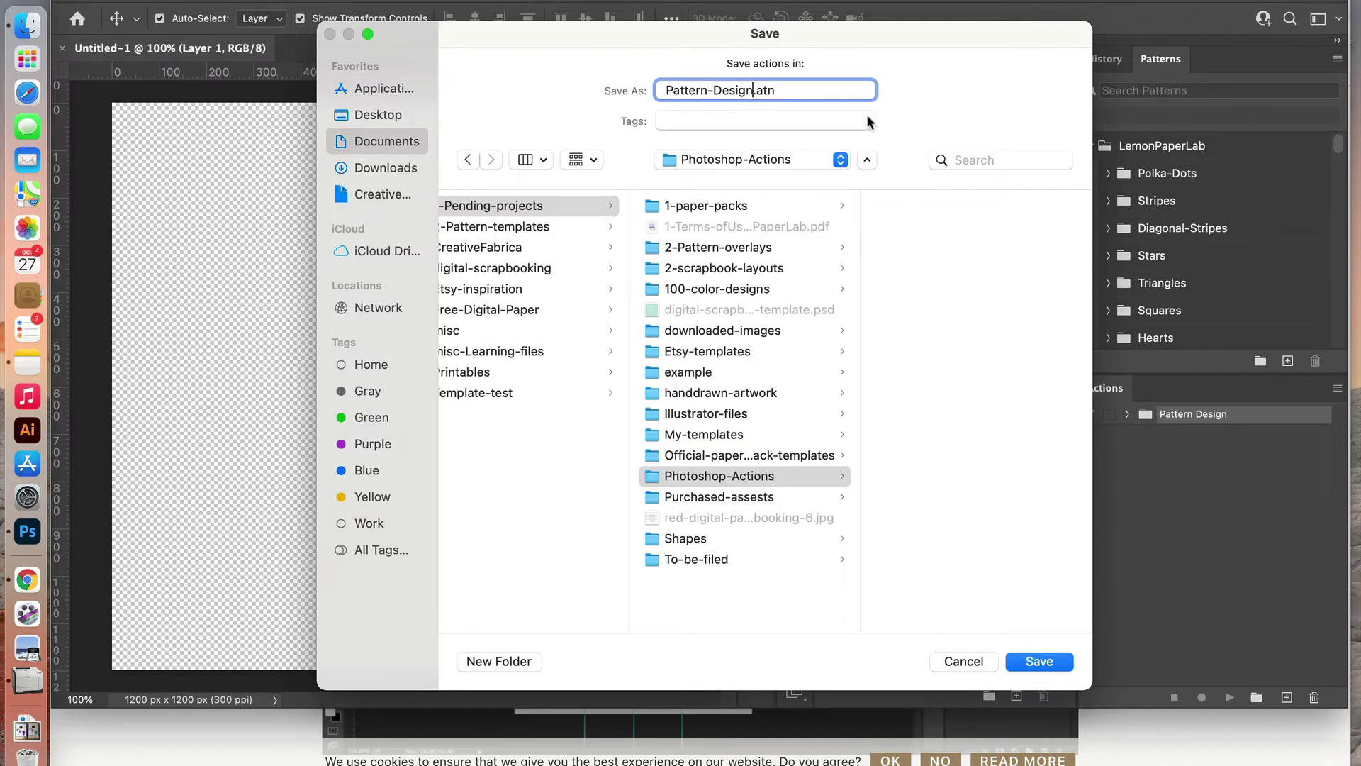
text(-2)
click(1042, 662)
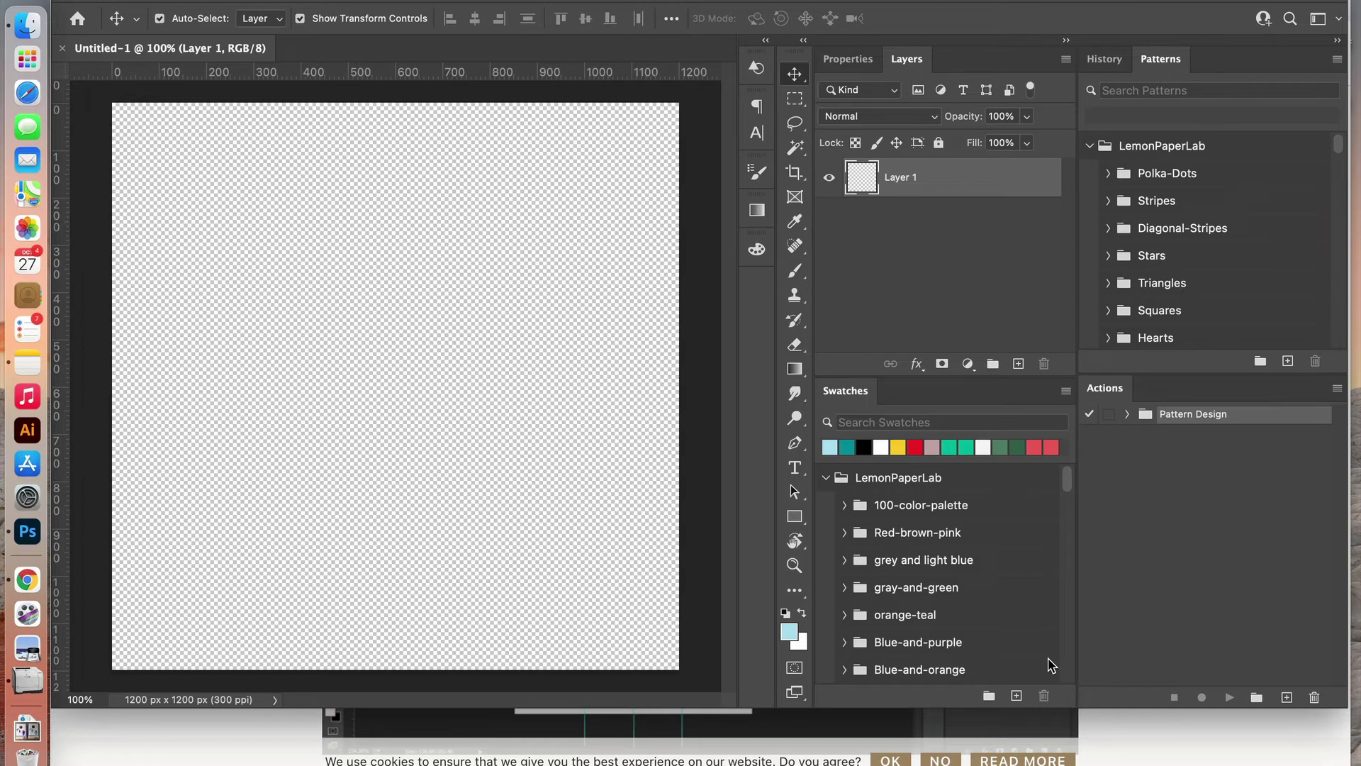
Step: Load Pattern-Design-2.atn from the Photoshop-Actions folder into the Actions panel
click(1337, 388)
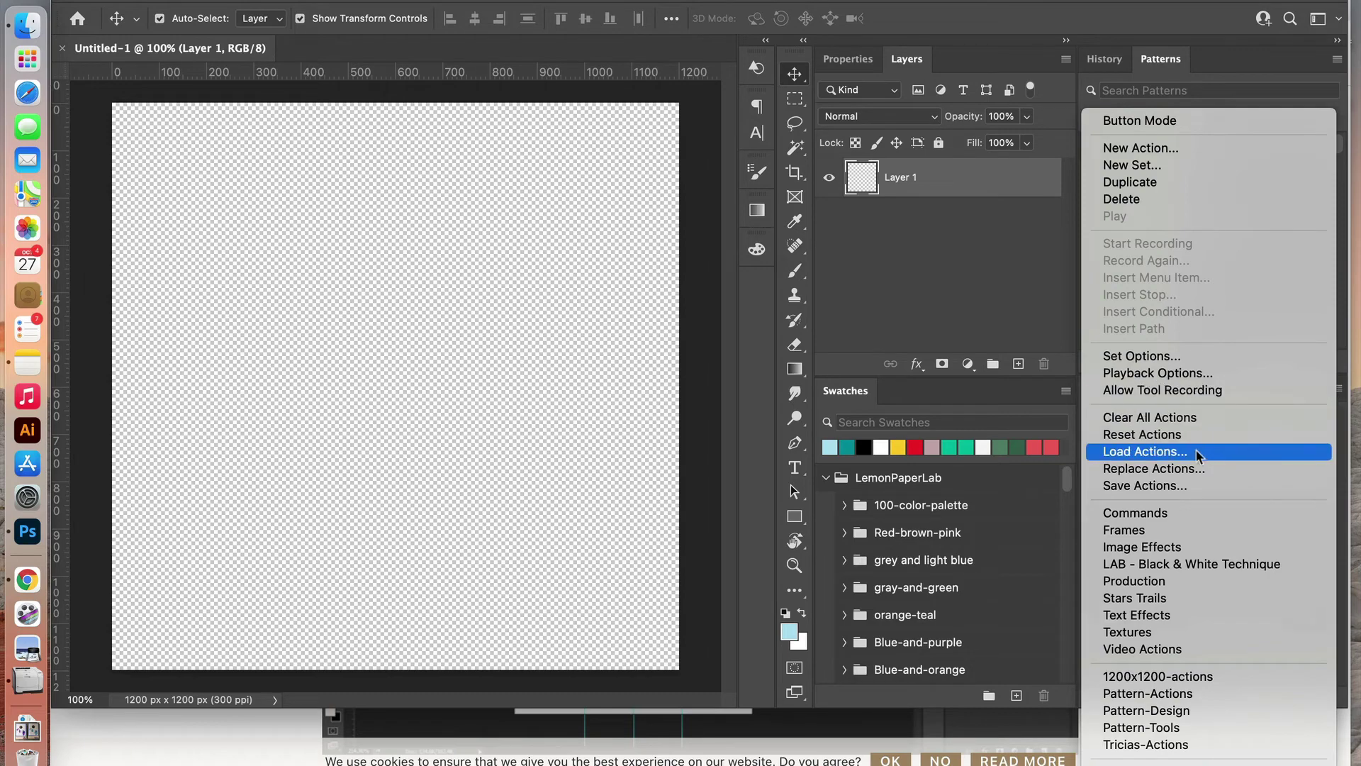
click(1183, 452)
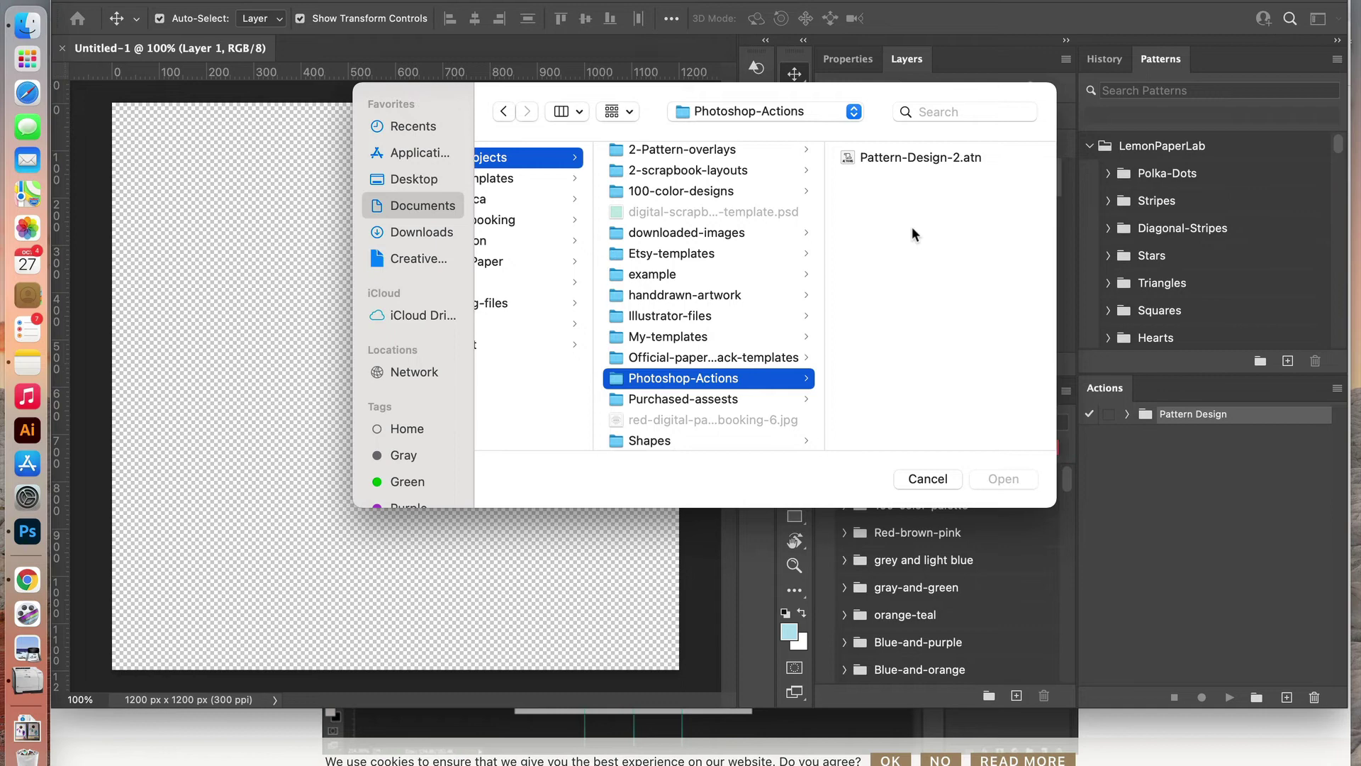
click(897, 157)
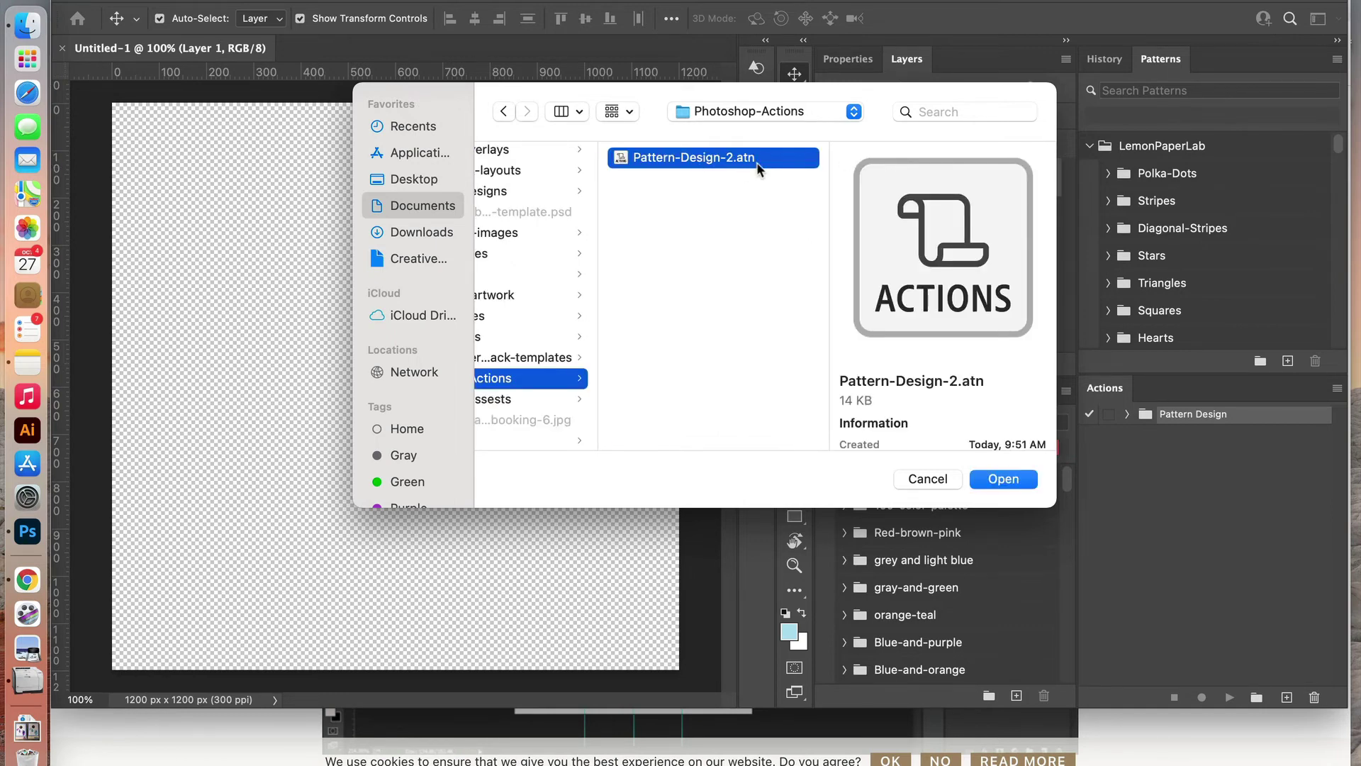
click(1005, 479)
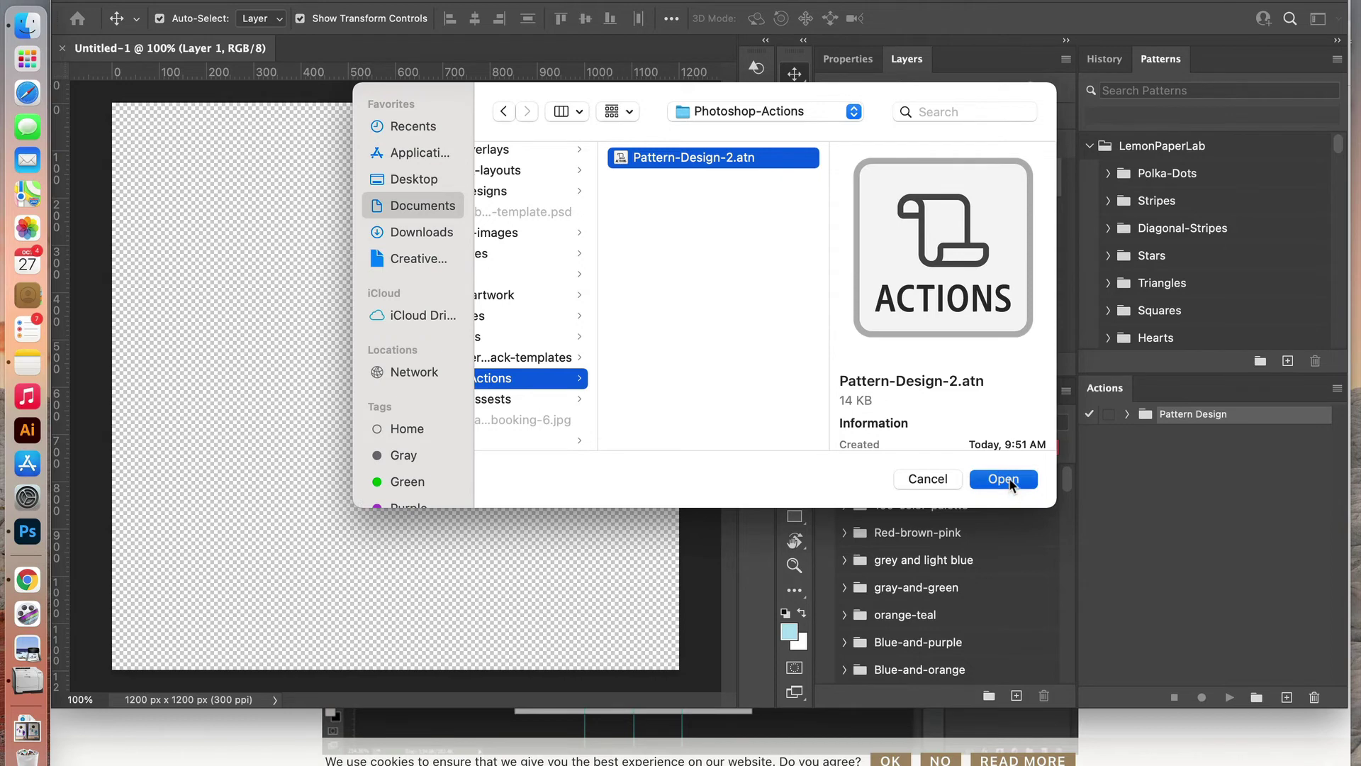